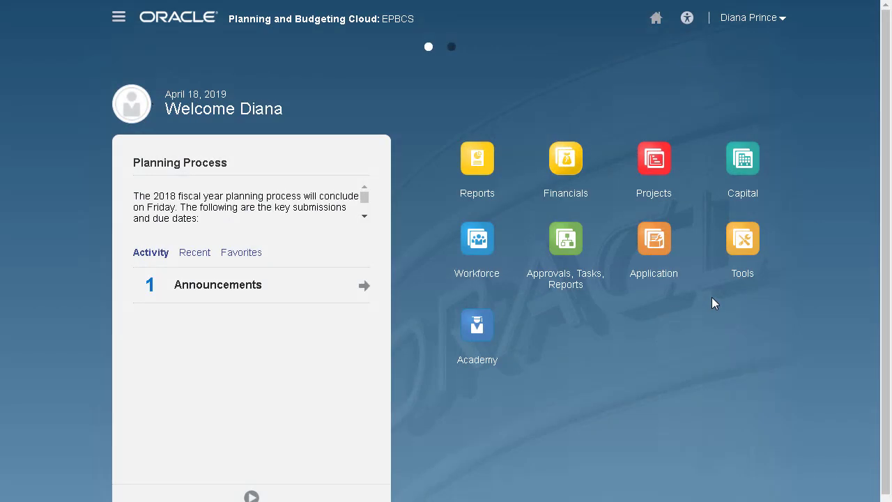
# Step: Go to Application > Data Exchange to show the existing data integrations list
pyautogui.click(681, 269)
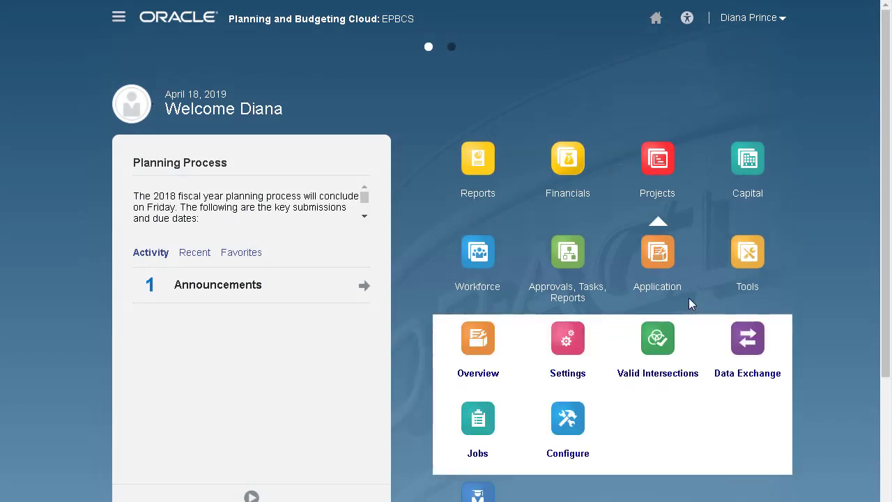
pyautogui.click(737, 340)
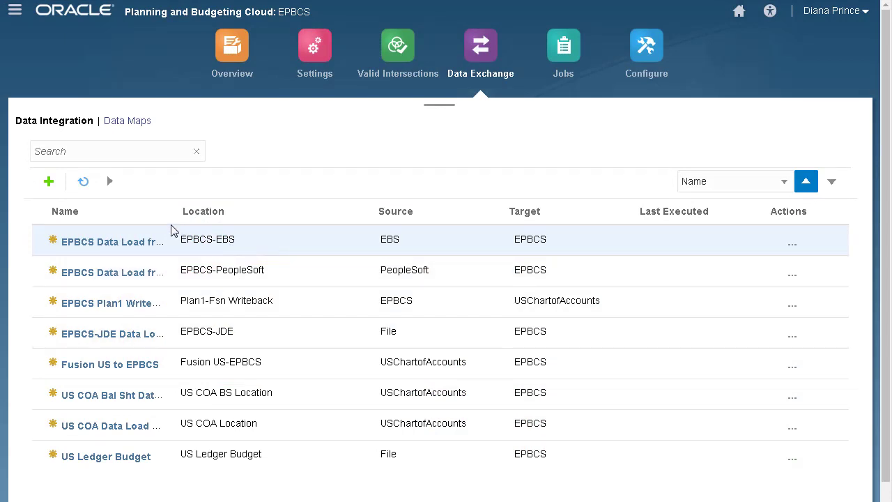
# Step: Start a new integration named GLtoEPBCS with a new location GLtoEPBCS
pyautogui.click(49, 181)
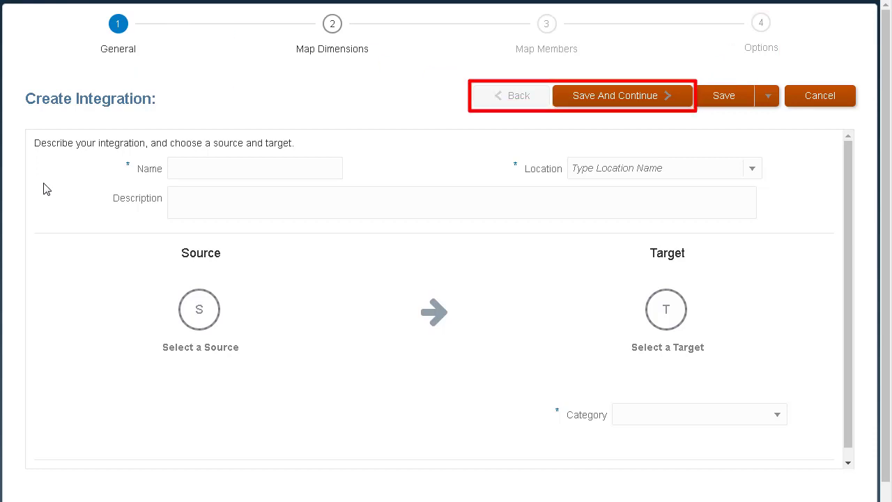
pyautogui.click(181, 166)
pyautogui.write('GLtoEP')
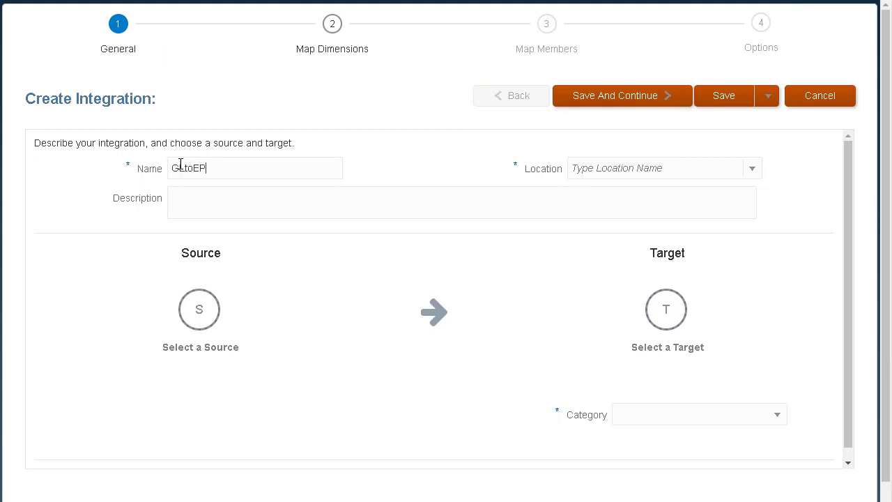
pyautogui.write('BCS')
pyautogui.click(752, 170)
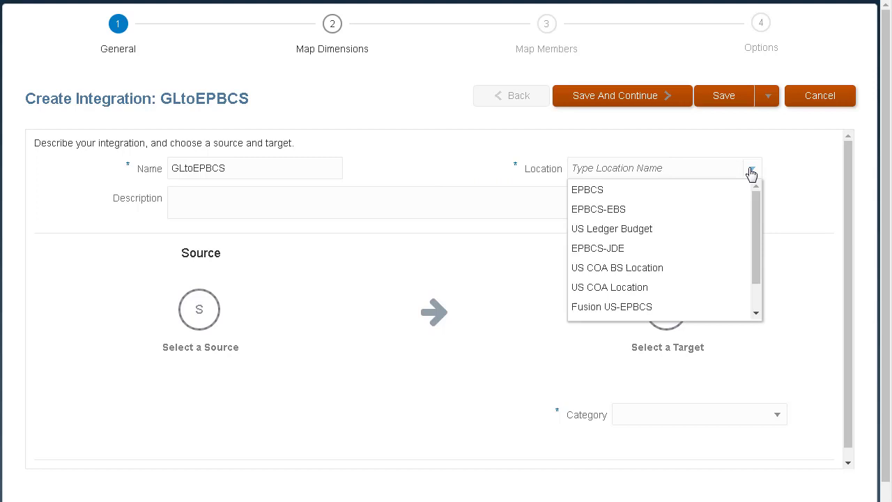
pyautogui.click(723, 166)
pyautogui.write('GLto')
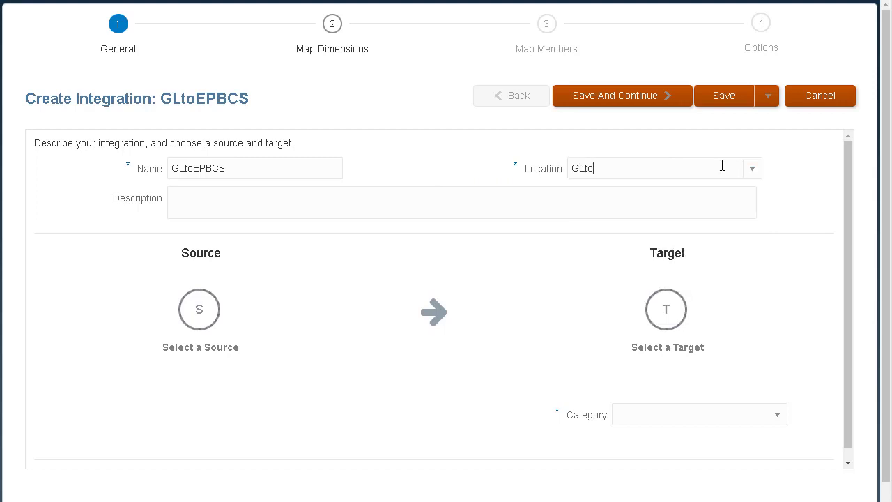
pyautogui.write('EPBCS')
# Step: Set source USChartofAccounts, target EPBCS, plan type OEP_FS and category Plan
pyautogui.click(200, 301)
pyautogui.click(197, 349)
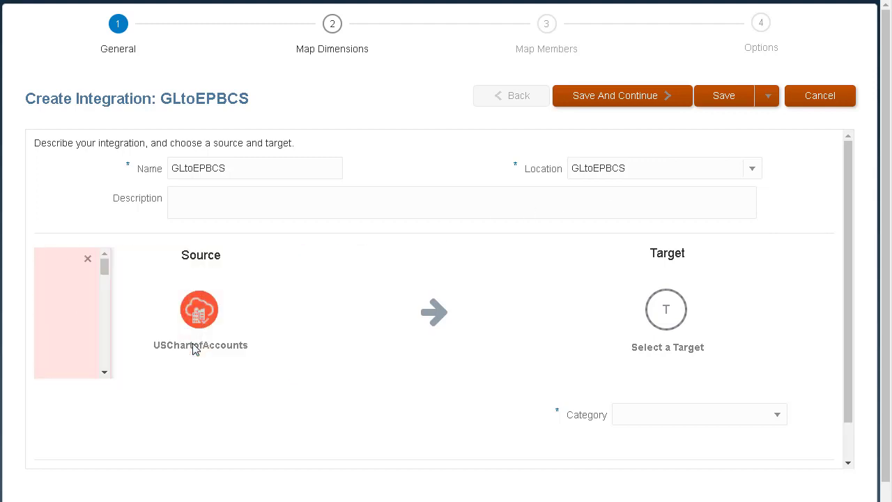
pyautogui.click(659, 320)
pyautogui.click(535, 292)
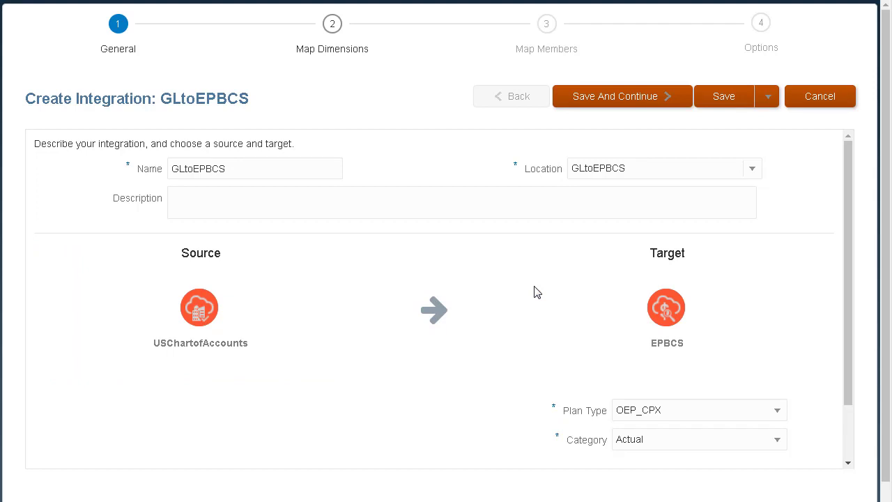
pyautogui.click(774, 410)
pyautogui.click(705, 312)
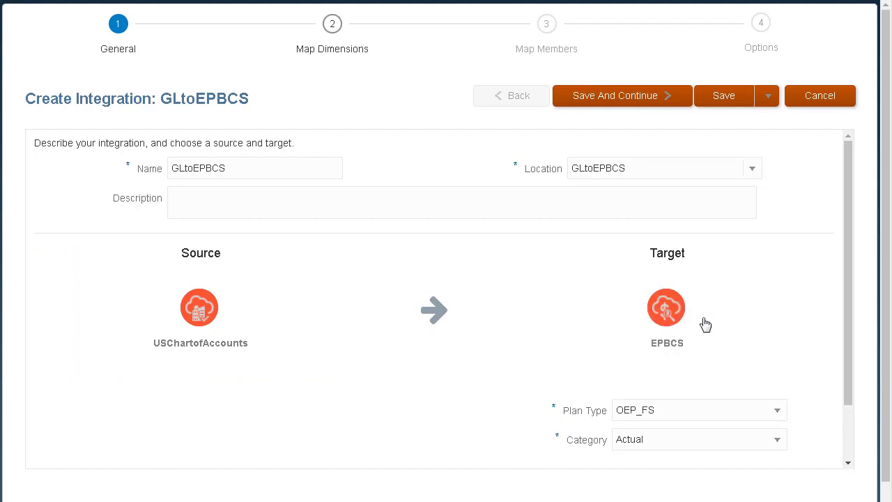
pyautogui.click(773, 441)
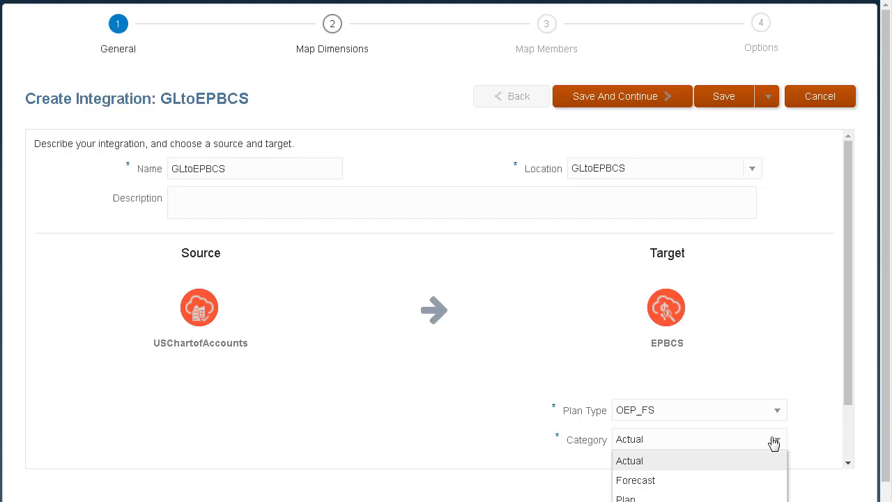
pyautogui.click(721, 499)
# Step: Set the location's functional currency to USD and save and continue to dimension mapping
pyautogui.scroll(-2, 848, 452)
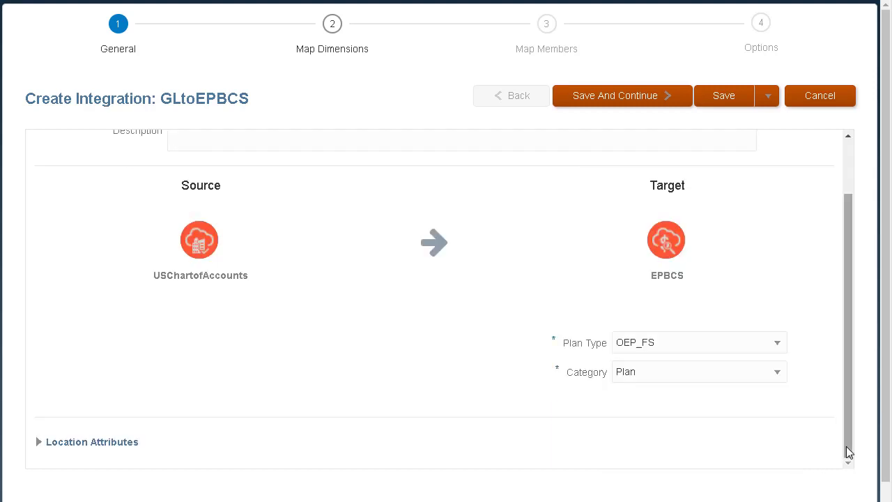
pyautogui.click(43, 443)
pyautogui.scroll(-2, 847, 454)
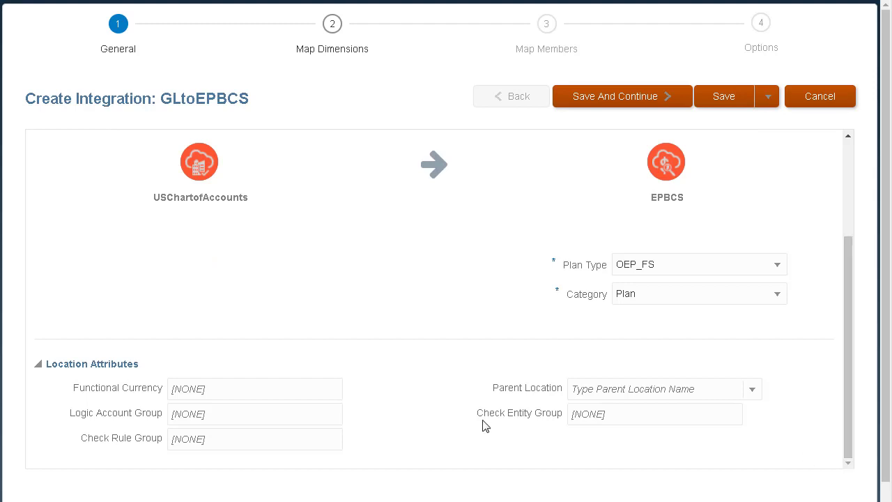
pyautogui.click(293, 392)
pyautogui.write('USD')
pyautogui.click(769, 102)
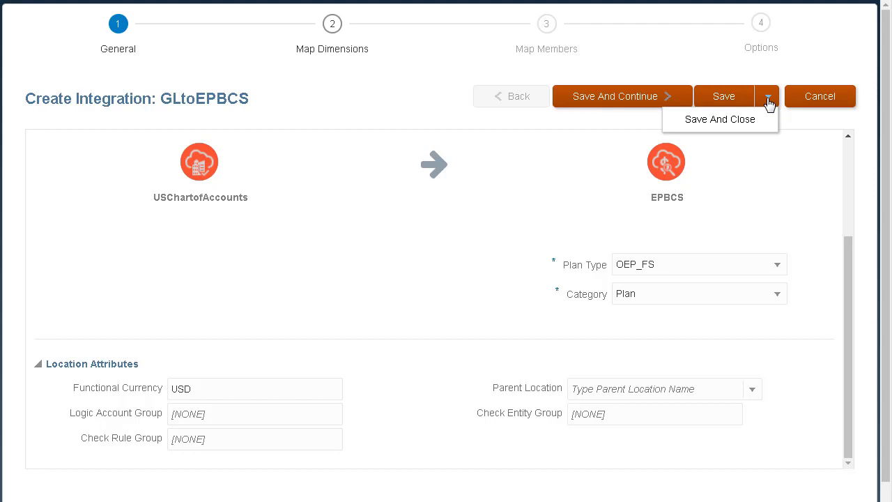
pyautogui.click(769, 101)
pyautogui.click(663, 97)
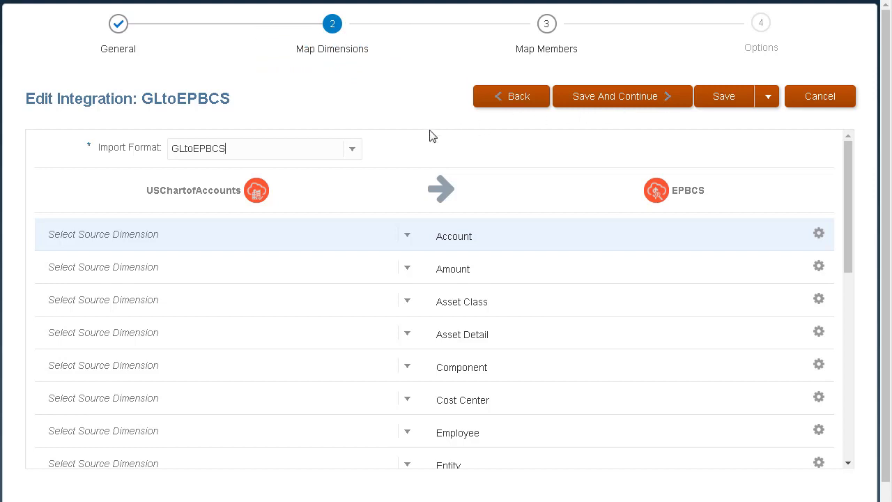
# Step: Set the import format name to GLtoEPBCS
pyautogui.click(355, 152)
pyautogui.click(268, 191)
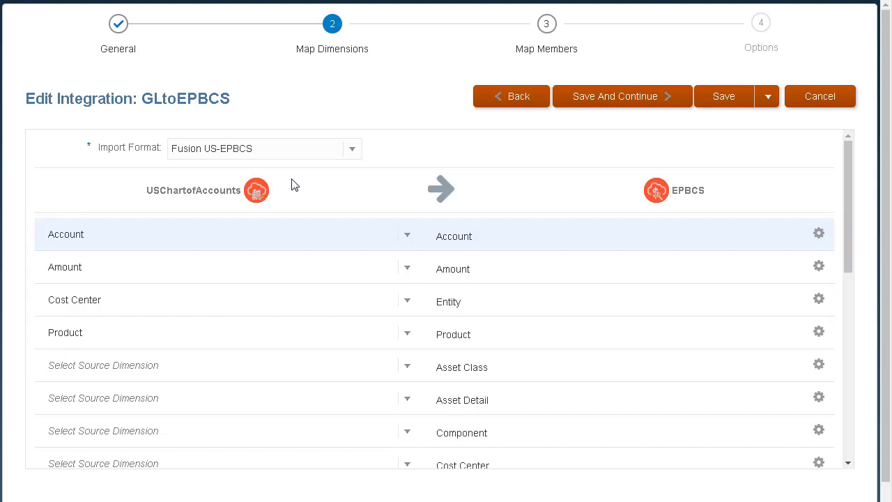
pyautogui.click(331, 149)
pyautogui.write('GLtoEPBCS')
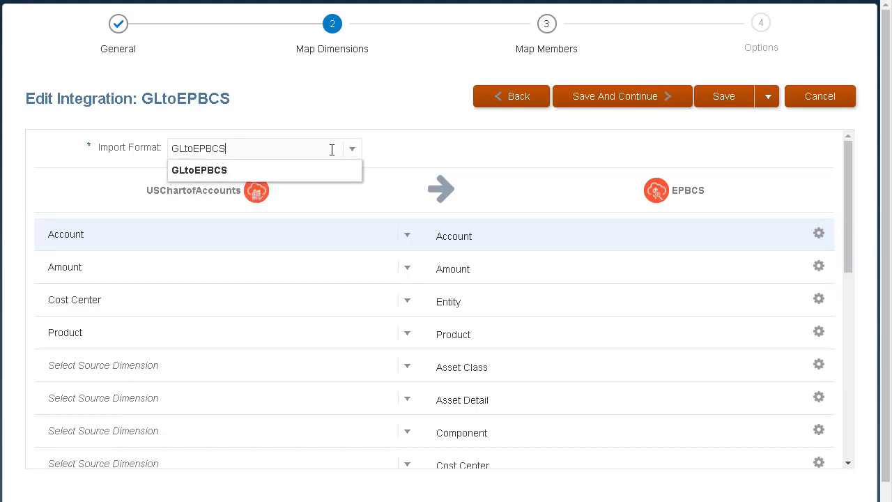
pyautogui.click(299, 171)
# Step: Map source Account to Account, Amount to Amount, and Cost Center to Entity
pyautogui.click(369, 234)
pyautogui.click(384, 253)
pyautogui.scroll(-1, 410, 188)
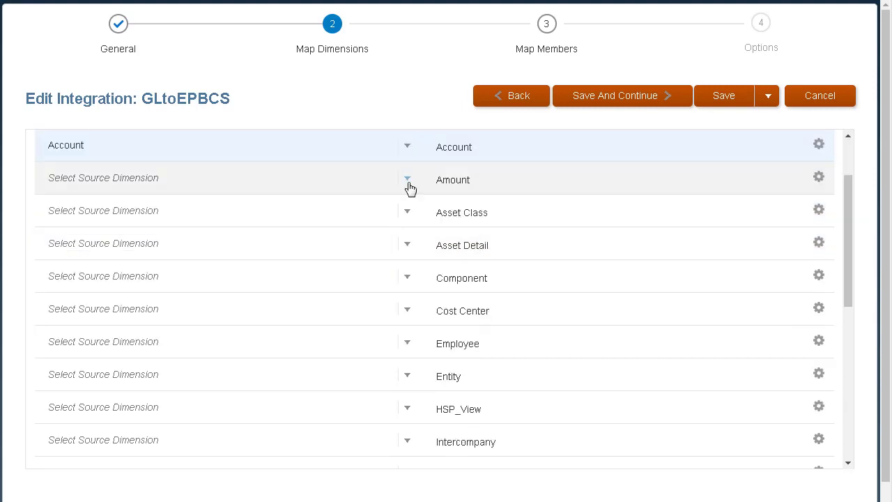
pyautogui.click(410, 179)
pyautogui.click(370, 204)
pyautogui.click(401, 375)
pyautogui.click(382, 337)
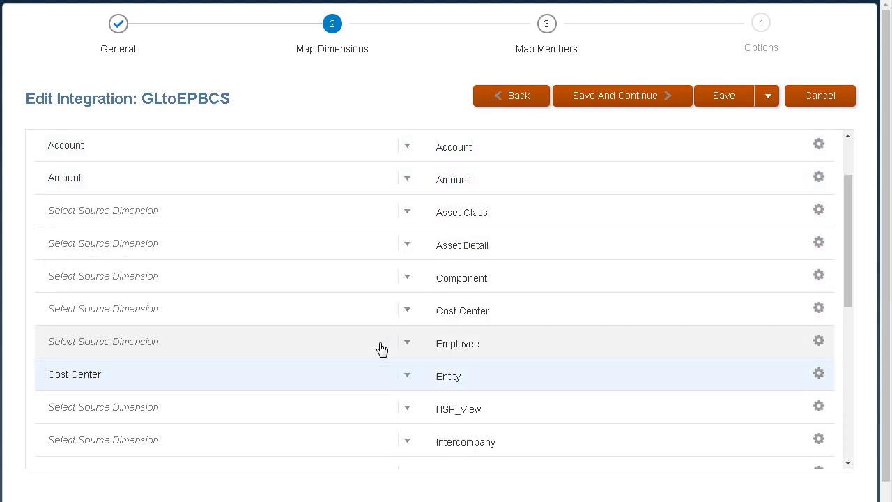
pyautogui.scroll(-5, 697, 419)
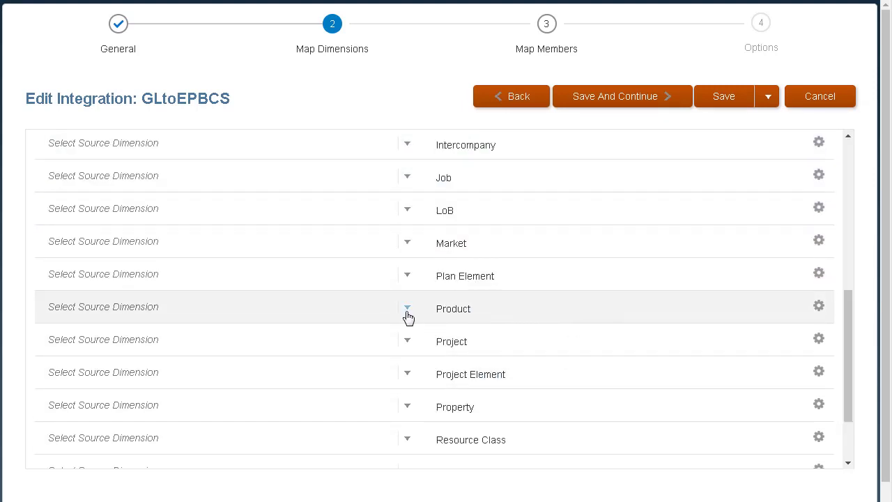
# Step: Map source Product to Product and save the dimension mappings
pyautogui.click(408, 310)
pyautogui.scroll(-2, 410, 419)
pyautogui.click(374, 433)
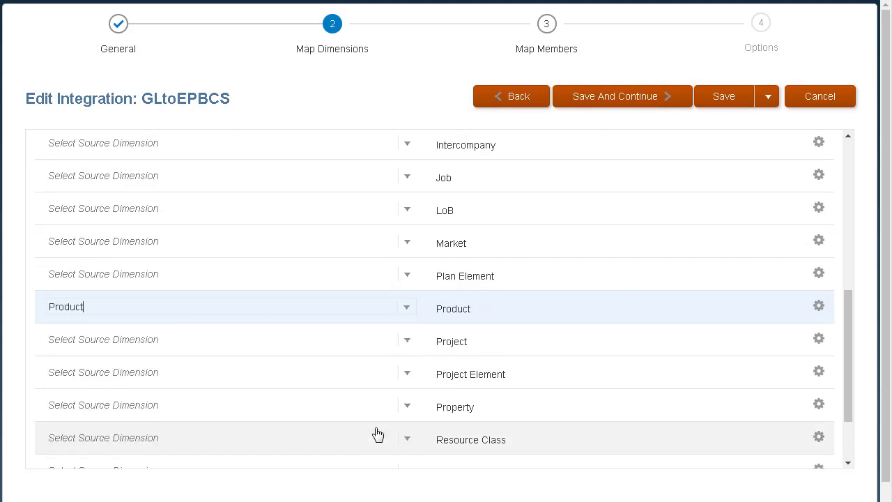
pyautogui.click(713, 103)
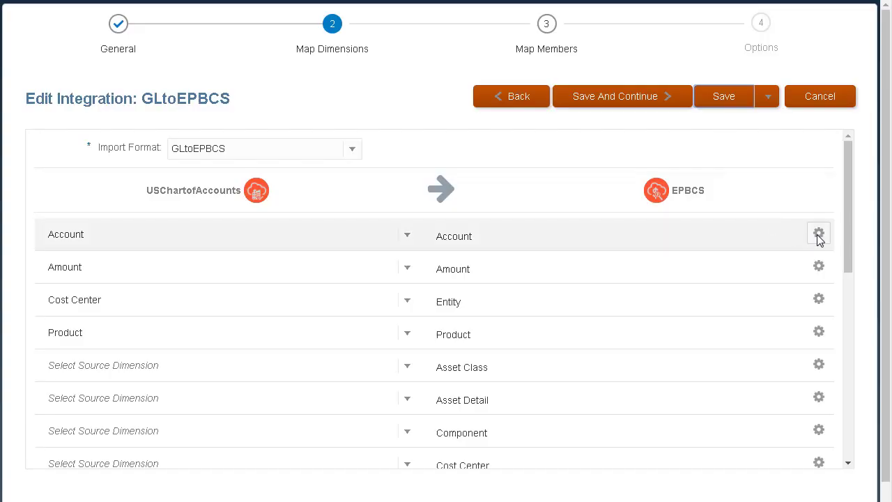
pyautogui.click(819, 233)
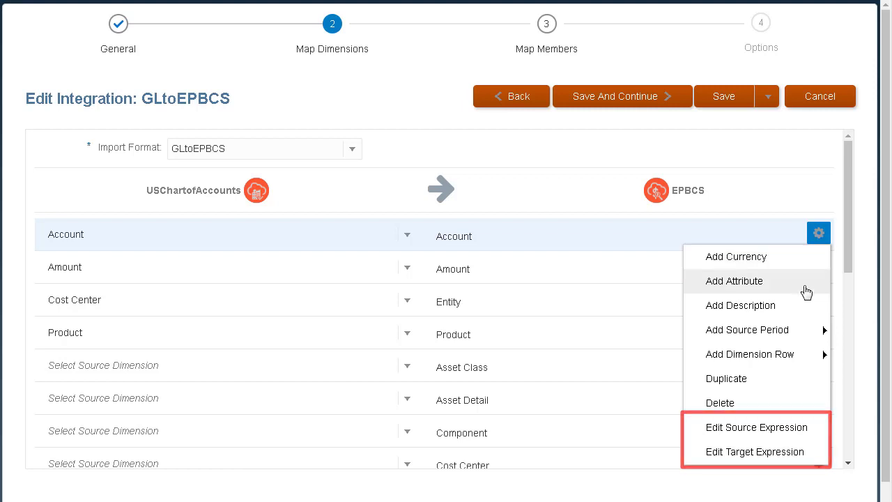
# Step: Set the Account target expression type to SQL, then save and continue to member mappings
pyautogui.click(756, 451)
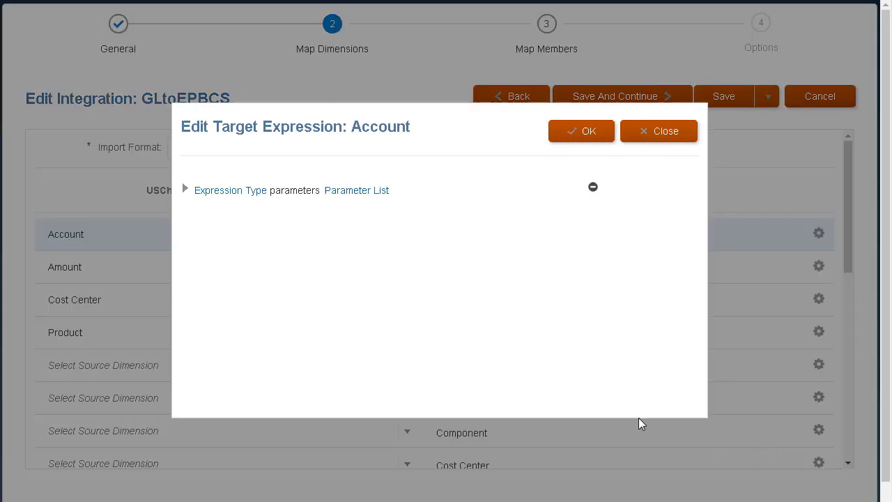
pyautogui.click(203, 192)
pyautogui.click(263, 488)
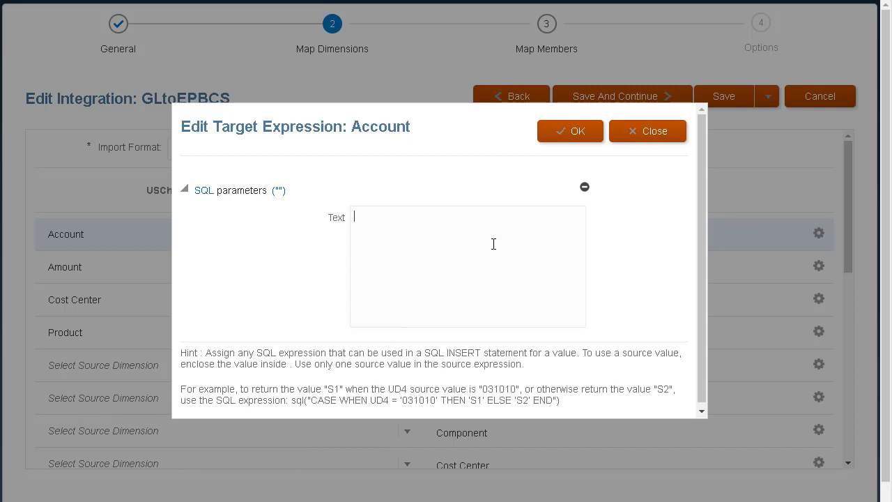
pyautogui.click(666, 135)
pyautogui.click(636, 99)
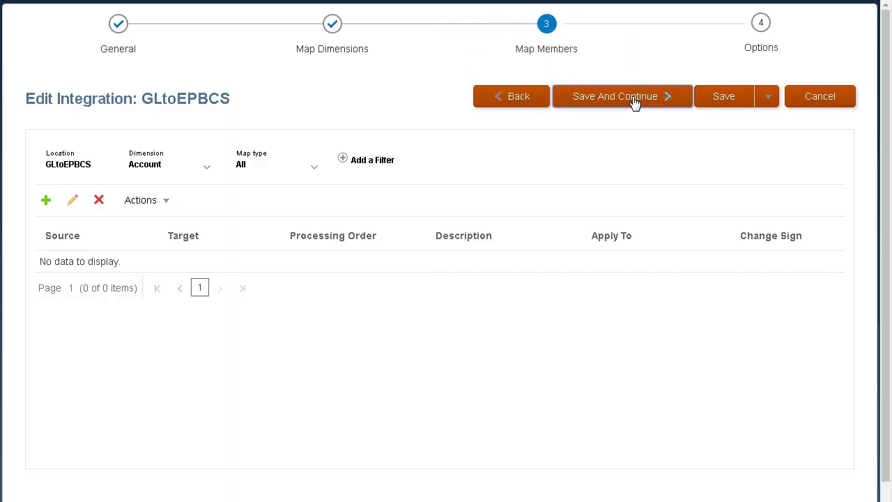
# Step: Add a Like member mapping from source account 63580 to OFS_Office and General Expense
pyautogui.click(314, 169)
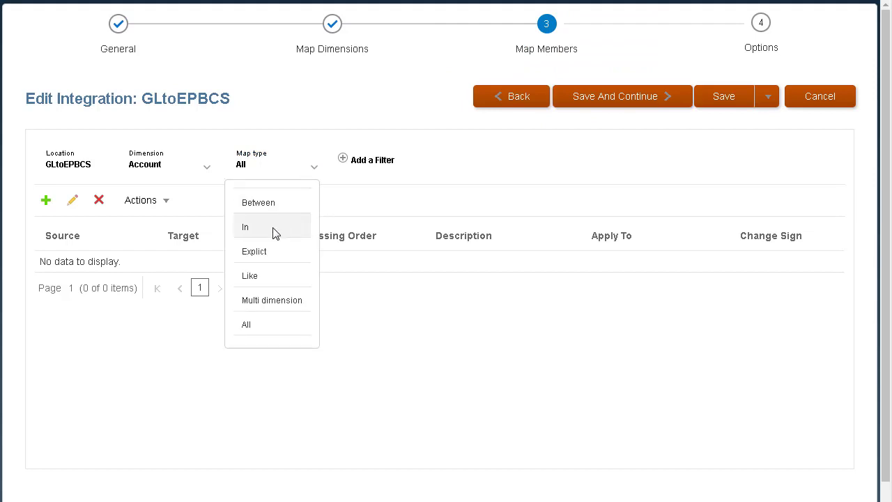
pyautogui.click(252, 273)
pyautogui.click(46, 200)
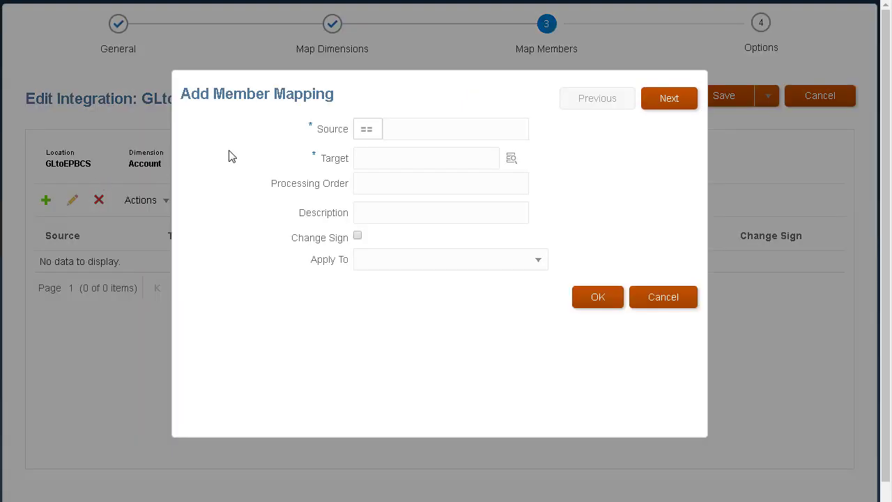
pyautogui.click(394, 131)
pyautogui.write('6350')
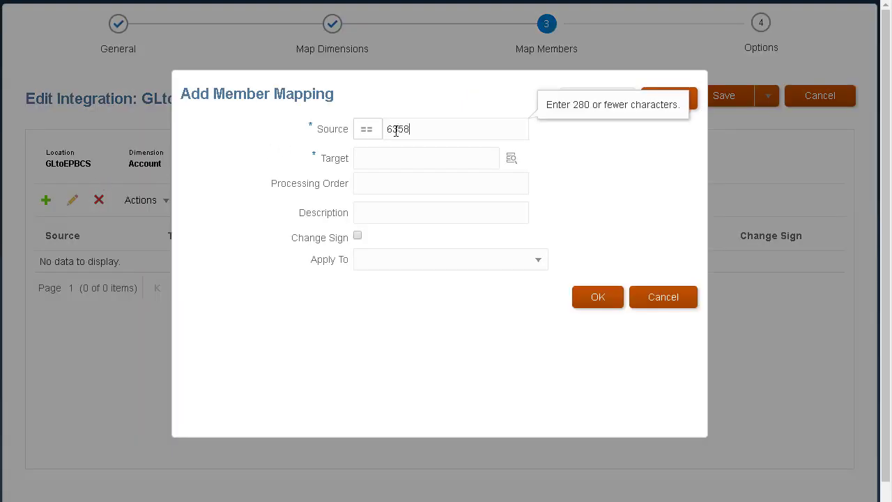
pyautogui.write('0')
pyautogui.click(225, 103)
pyautogui.click(227, 143)
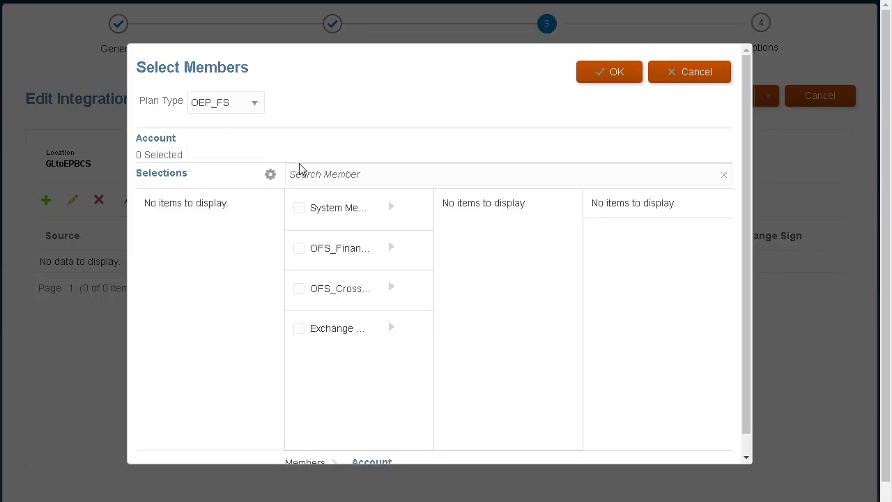
pyautogui.click(300, 174)
pyautogui.write('Office')
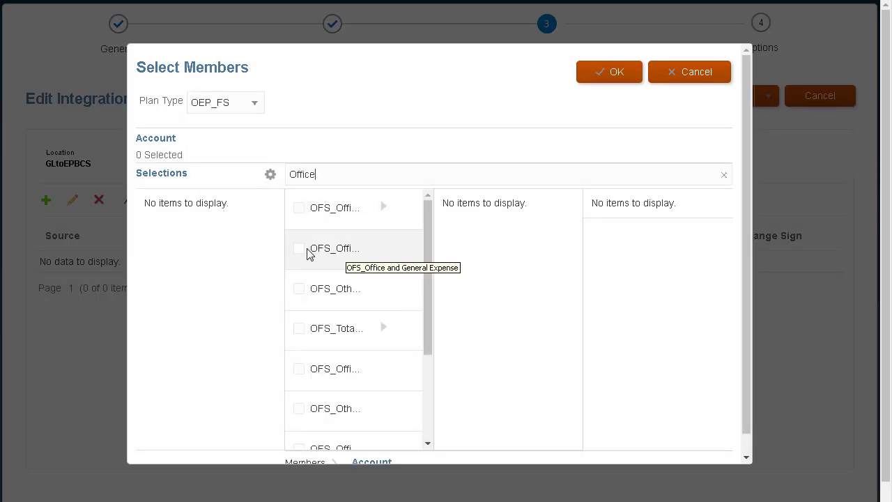
pyautogui.click(301, 249)
pyautogui.click(610, 82)
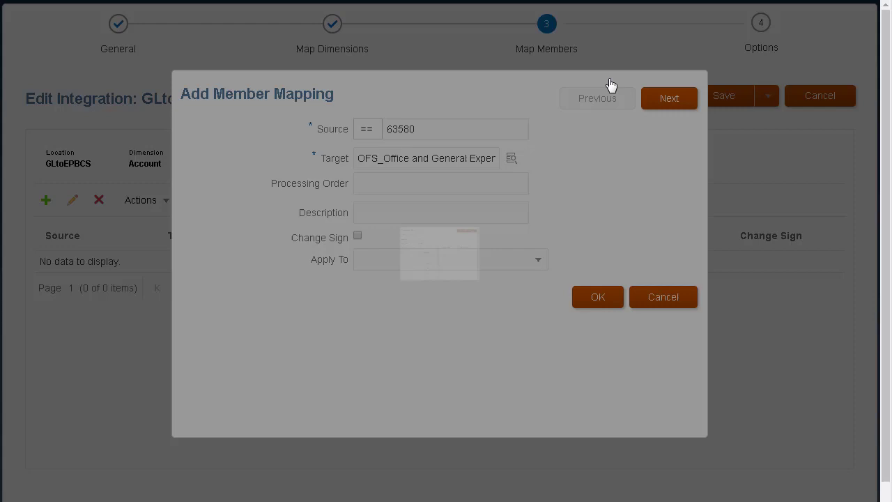
pyautogui.click(578, 299)
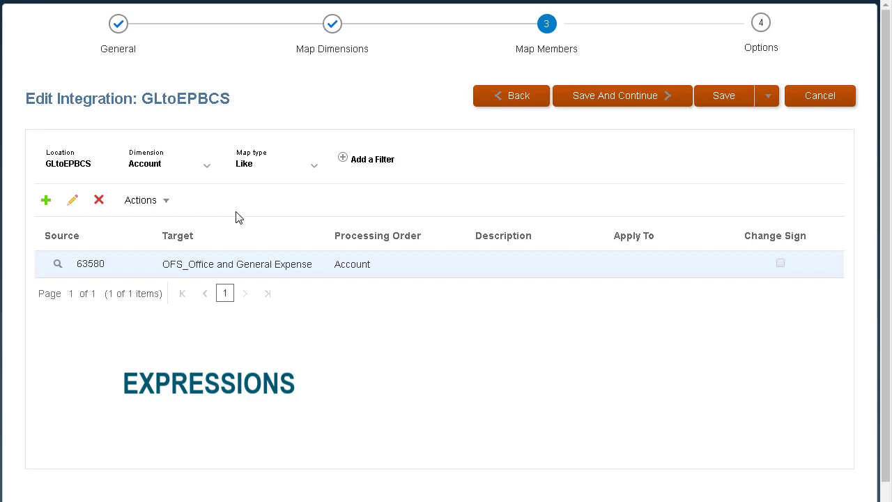
# Step: Review the member mappings for the Entity and Market dimensions
pyautogui.click(206, 167)
pyautogui.scroll(-1, 207, 247)
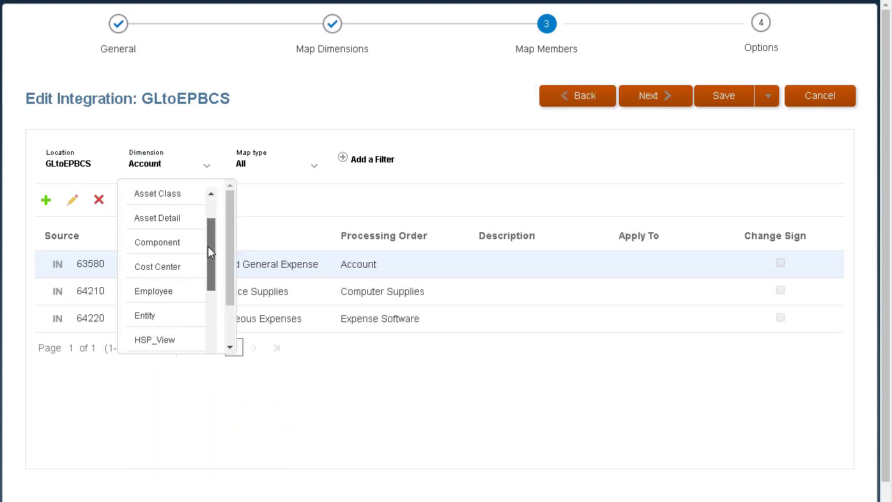
pyautogui.scroll(-1, 208, 246)
pyautogui.click(183, 279)
pyautogui.click(206, 167)
pyautogui.scroll(-2, 210, 257)
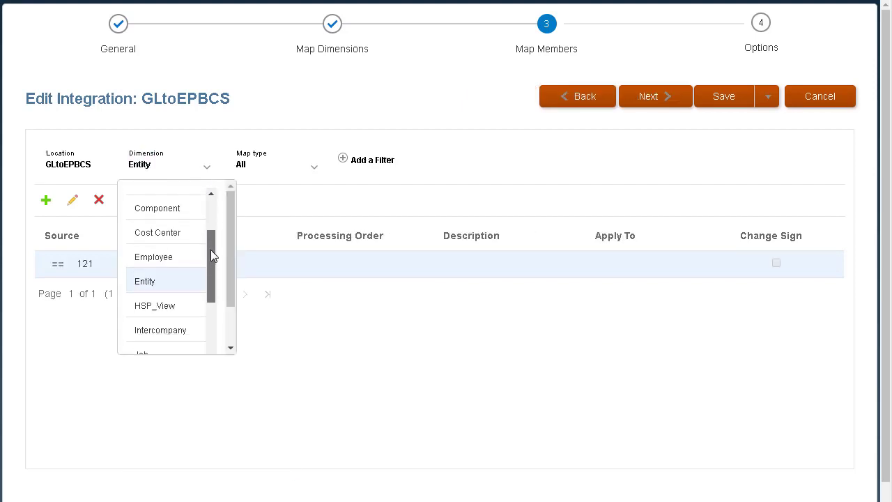
pyautogui.scroll(-3, 211, 257)
pyautogui.click(188, 288)
# Step: Review the Plan Element and Product mappings, then continue to the Options step
pyautogui.click(206, 168)
pyautogui.scroll(-2, 211, 251)
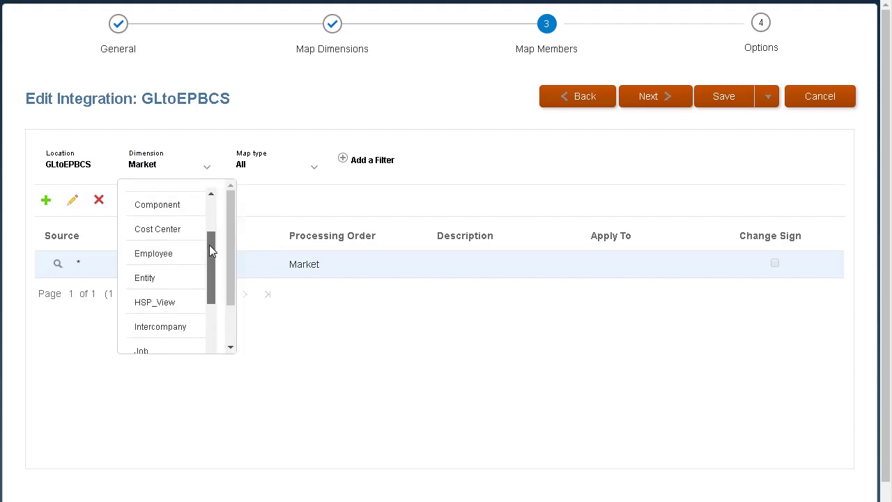
pyautogui.scroll(-3, 209, 268)
pyautogui.click(204, 290)
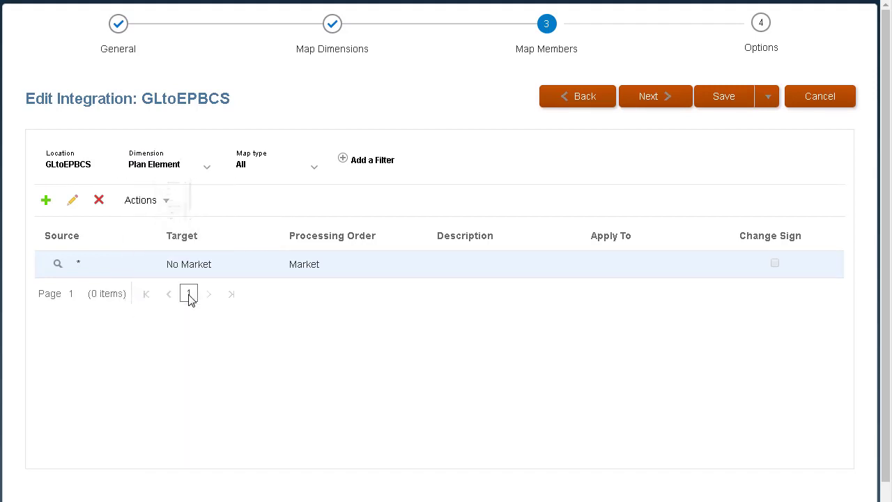
pyautogui.click(206, 167)
pyautogui.moveTo(212, 208); pyautogui.dragTo(211, 298)
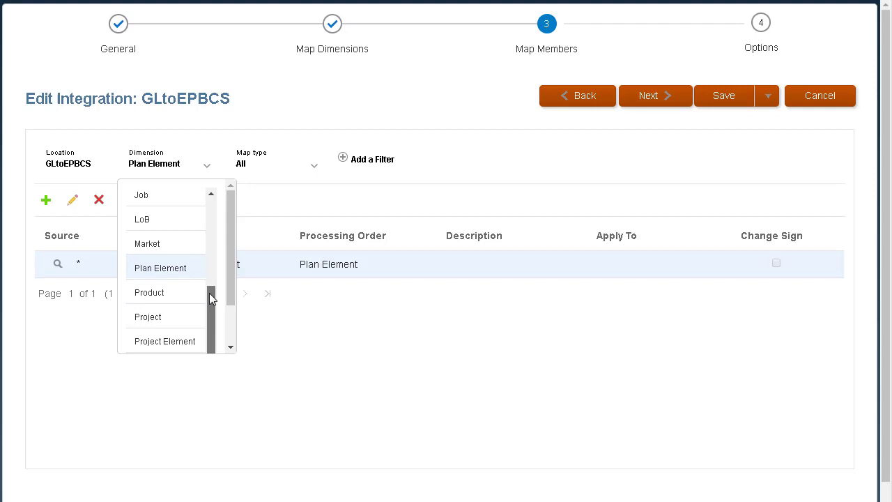
pyautogui.click(189, 280)
pyautogui.click(669, 103)
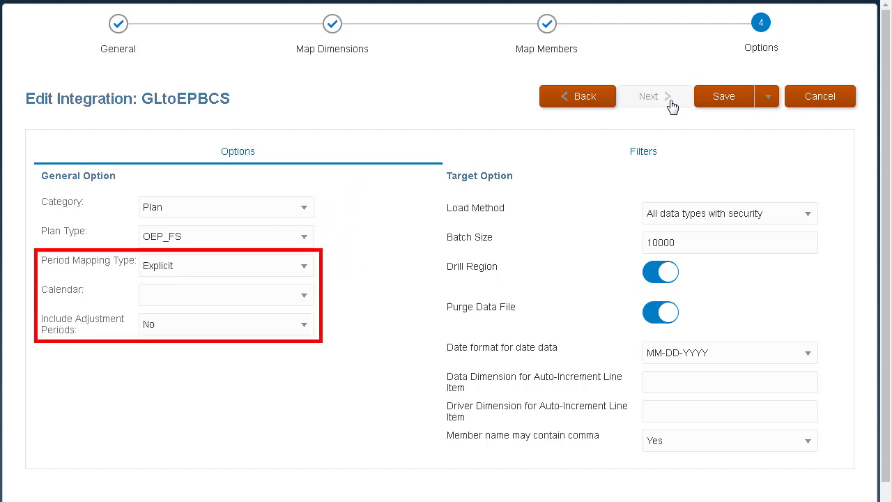
# Step: Keep Explicit period mapping with adjustment periods at No, and switch Purge Data File off
pyautogui.click(308, 268)
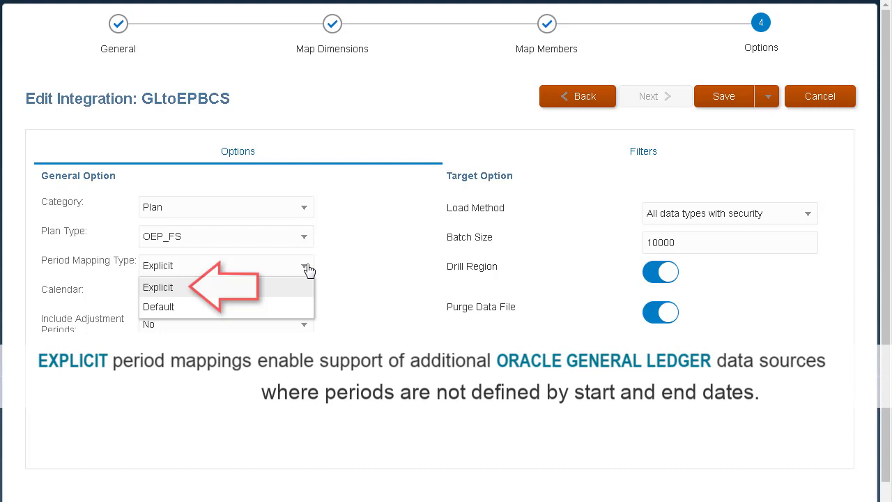
pyautogui.click(308, 288)
pyautogui.click(305, 327)
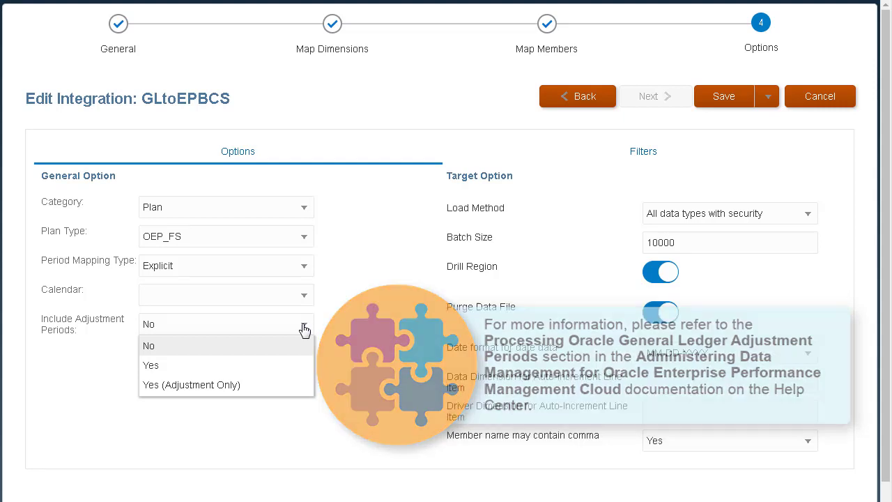
pyautogui.click(305, 330)
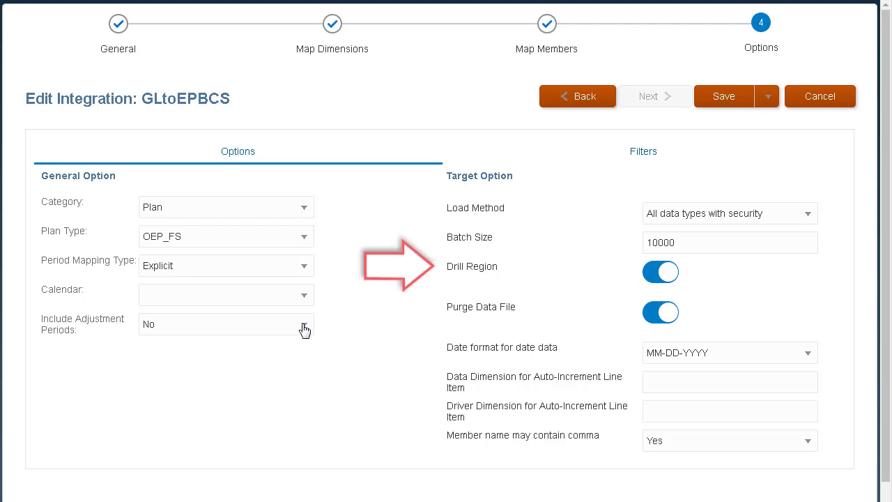
pyautogui.click(654, 314)
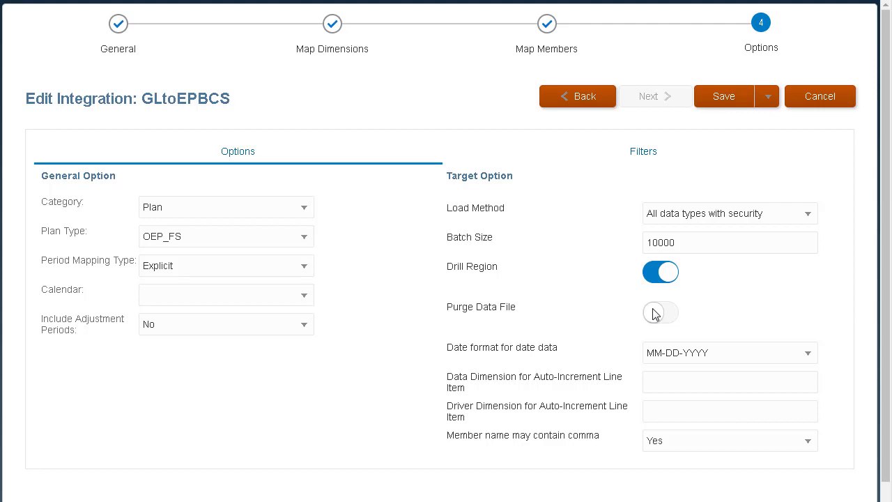
# Step: Paste filter conditions for the mapped accounts, cost center 121 and US Primary Ledger, then save
pyautogui.click(642, 155)
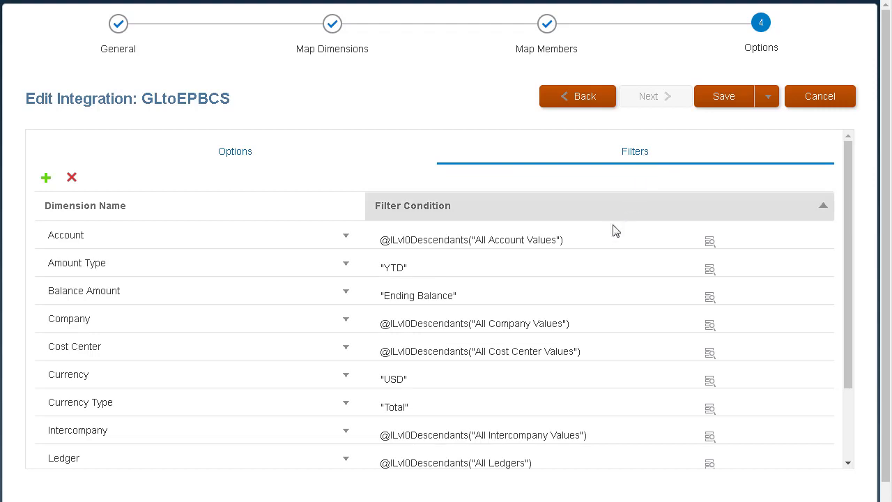
pyautogui.click(604, 237)
pyautogui.hotkey('ctrl', 'v')
pyautogui.tripleClick(552, 347)
pyautogui.write('[All Cost Center Values].[121]')
pyautogui.scroll(-1, 580, 321)
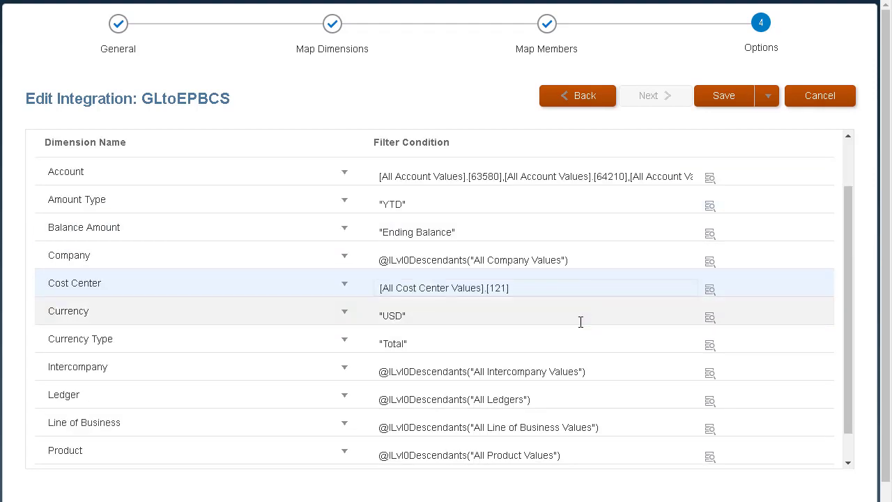
pyautogui.tripleClick(555, 395)
pyautogui.write('[All Ledgers].[US Primary Ledger]')
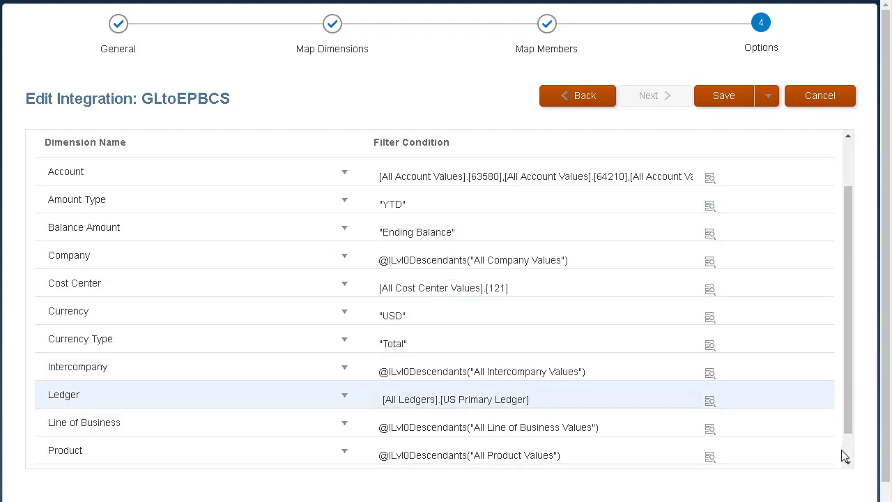
pyautogui.scroll(-2, 843, 449)
pyautogui.click(728, 99)
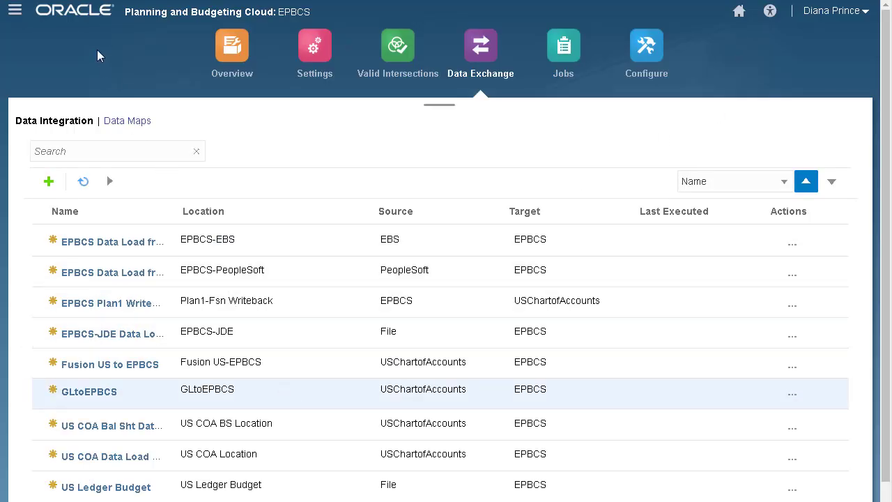
# Step: Open Financials > Expense > Enter Expenses and confirm the FY18 Operations US office expense rows are empty
pyautogui.click(75, 12)
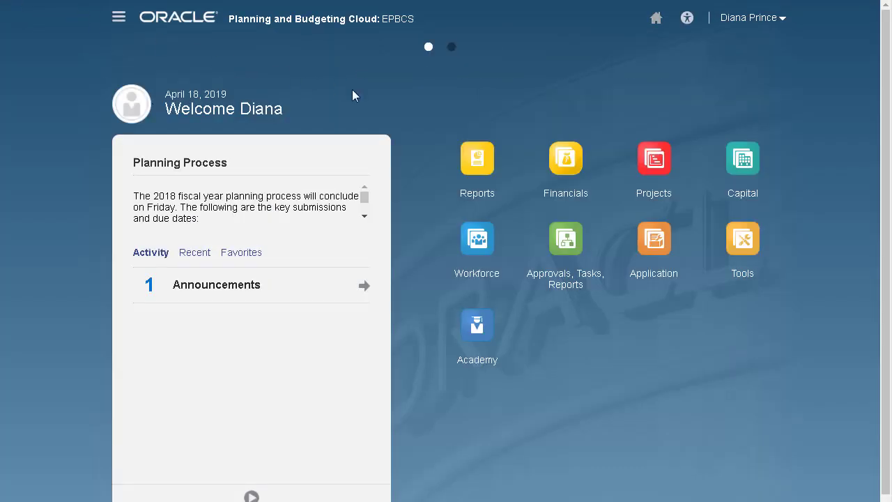
pyautogui.click(558, 163)
pyautogui.click(649, 255)
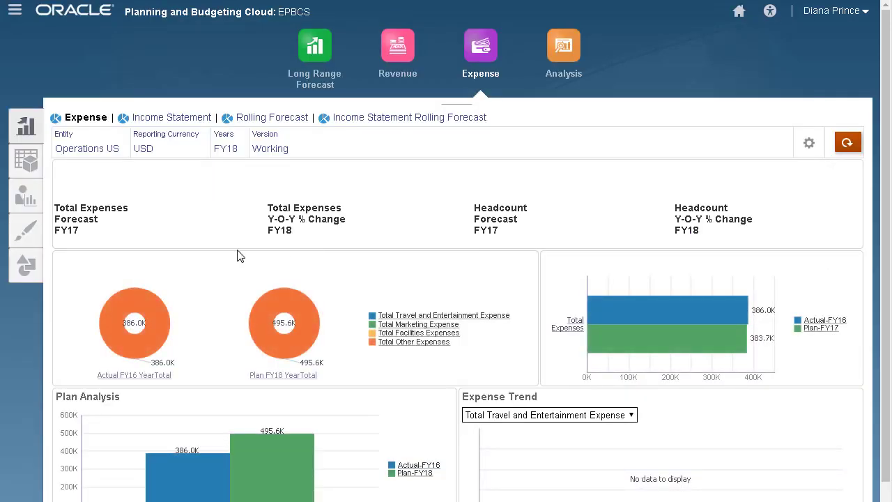
pyautogui.click(17, 235)
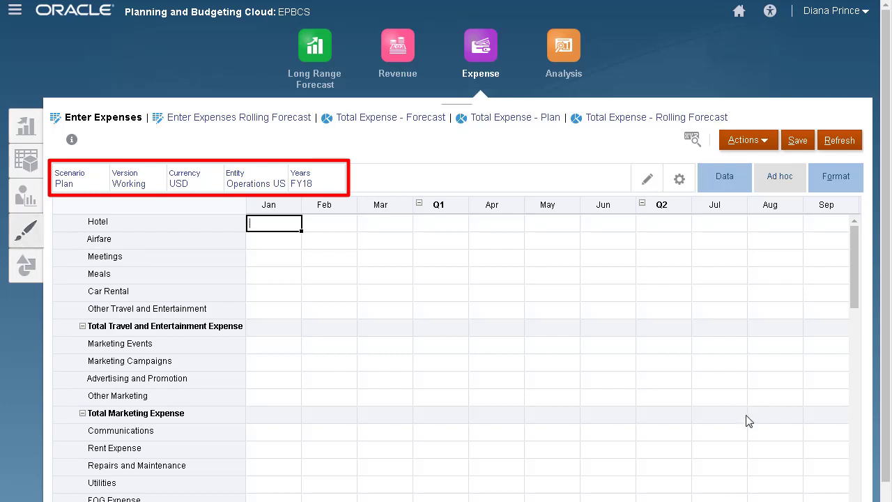
pyautogui.click(856, 458)
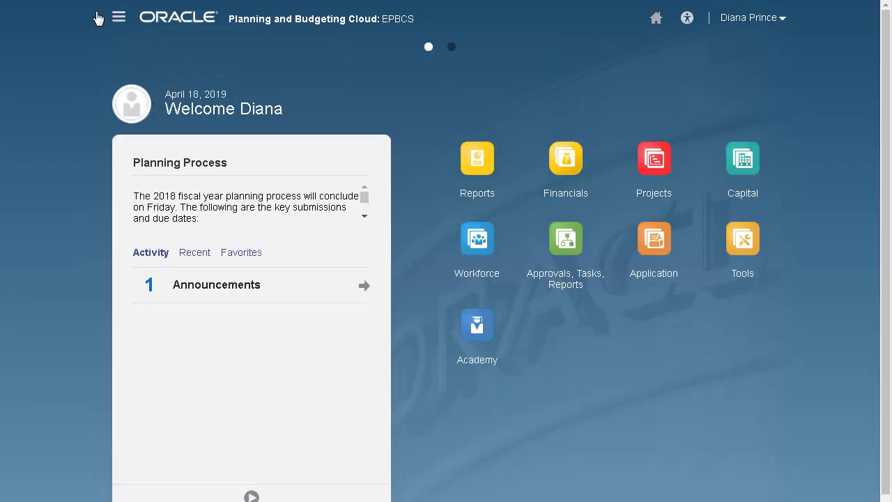
# Step: Run the GLtoEPBCS integration from Data Exchange with Dec-18 as start and end period
pyautogui.click(654, 244)
pyautogui.click(742, 340)
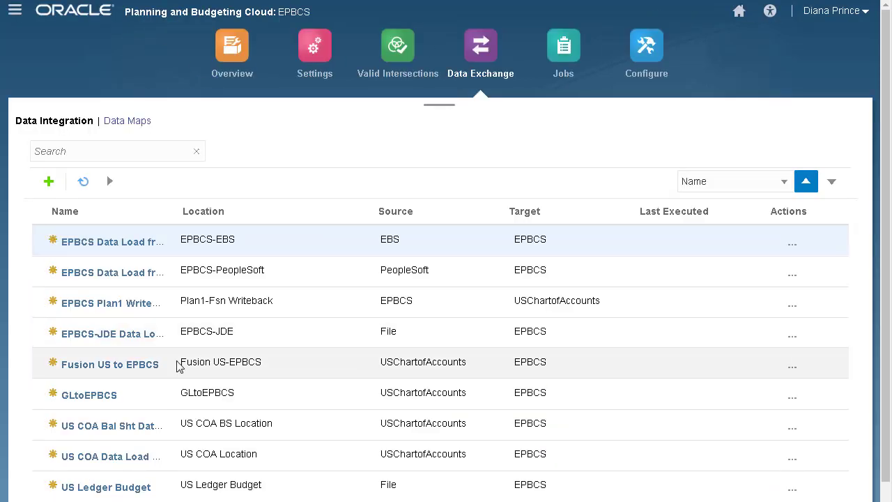
pyautogui.click(114, 392)
pyautogui.click(112, 182)
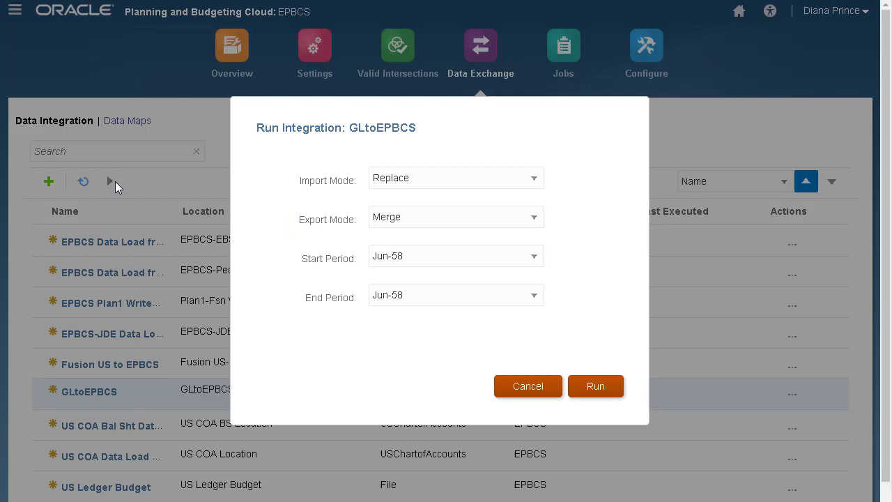
pyautogui.click(412, 259)
pyautogui.write('Dec')
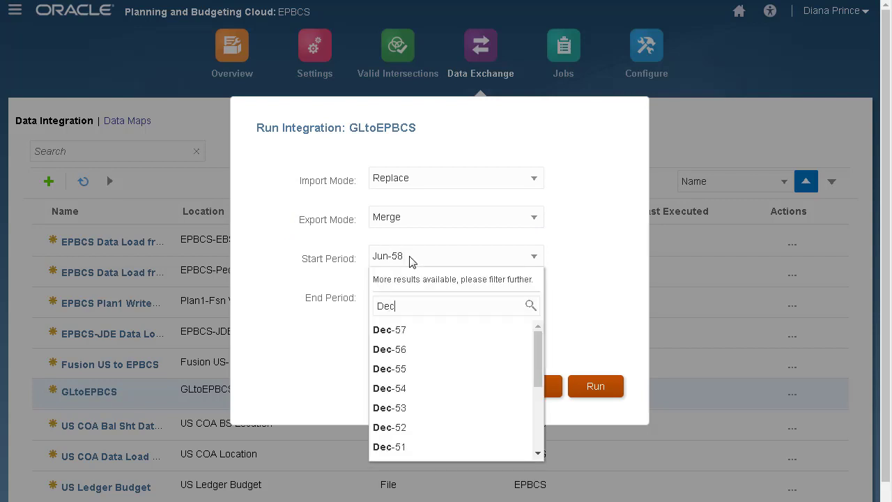
pyautogui.write('-18')
pyautogui.click(386, 307)
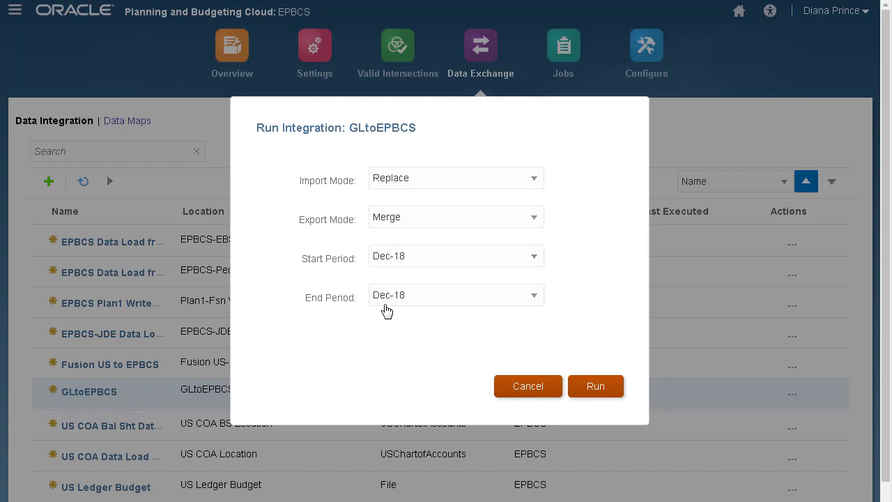
pyautogui.click(586, 386)
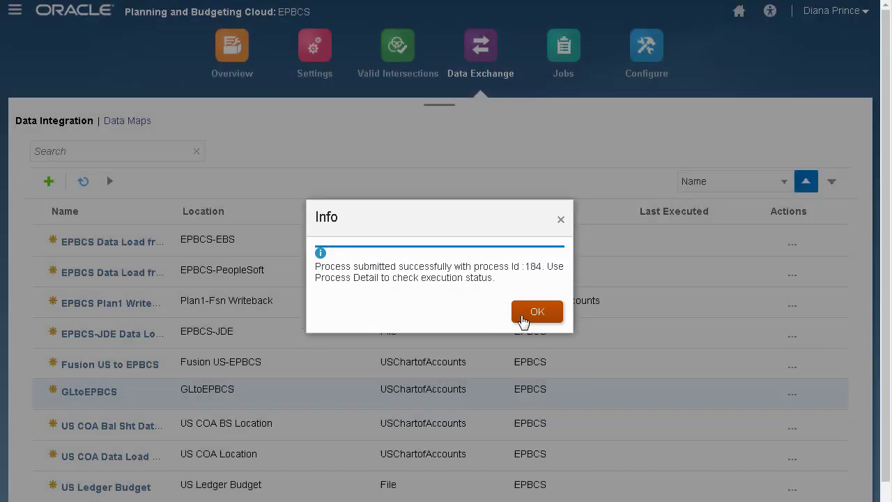
# Step: Refresh to confirm the run succeeded, then review its six loaded rows in the Workbench
pyautogui.click(523, 310)
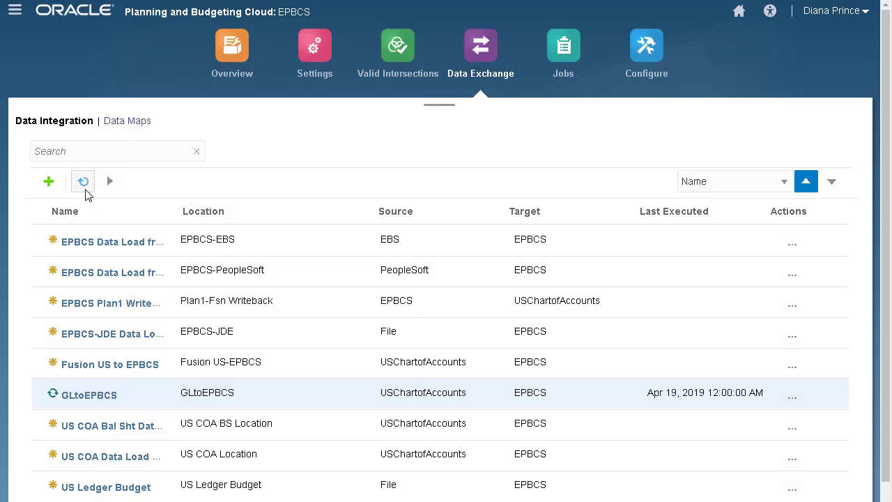
pyautogui.click(84, 189)
pyautogui.click(790, 395)
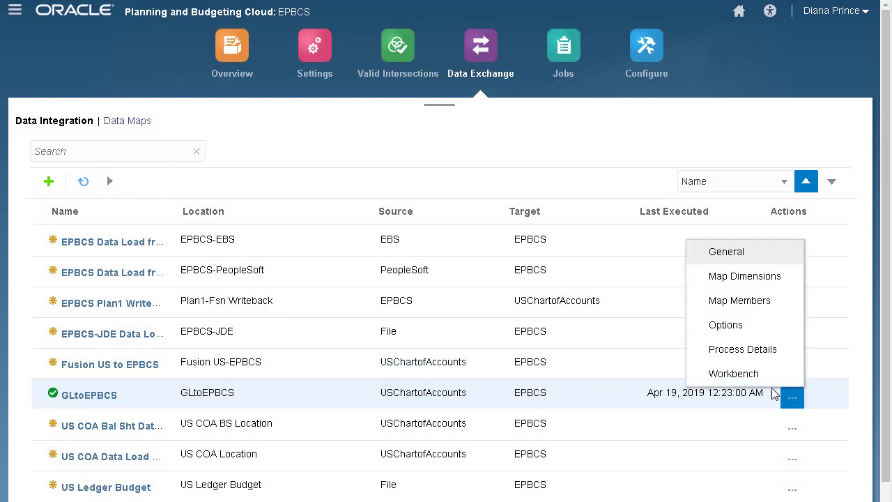
pyautogui.click(757, 382)
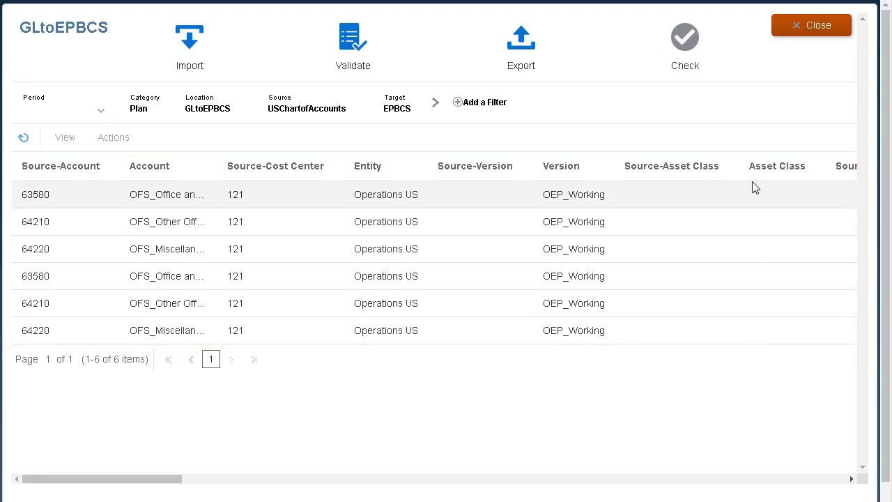
pyautogui.click(792, 32)
# Step: Open the Financials Enter Expenses form and show Dec office expenses, including 51,490 and 109,035 total
pyautogui.click(739, 10)
pyautogui.click(566, 159)
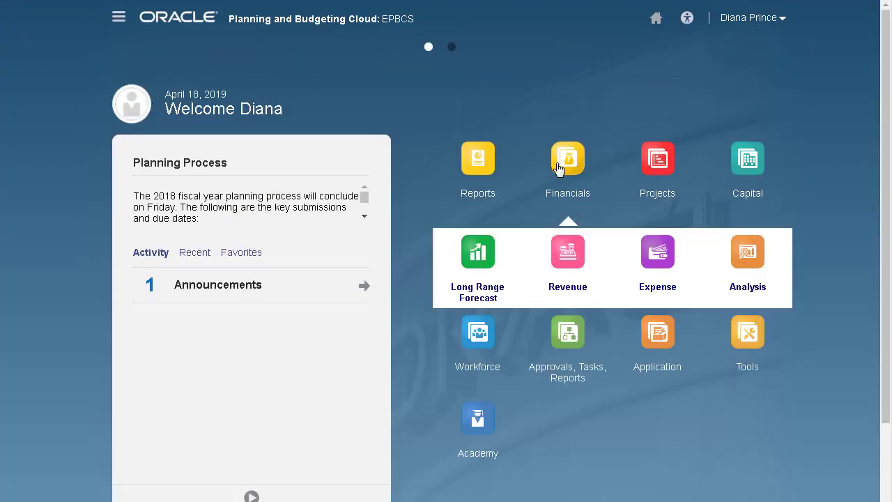
pyautogui.click(652, 251)
pyautogui.press('Tab')
pyautogui.press('Tab')
pyautogui.press('Tab')
pyautogui.press('Tab')
pyautogui.press('Tab')
pyautogui.press('Tab')
pyautogui.press('Tab')
pyautogui.press('Tab')
pyautogui.press('Tab')
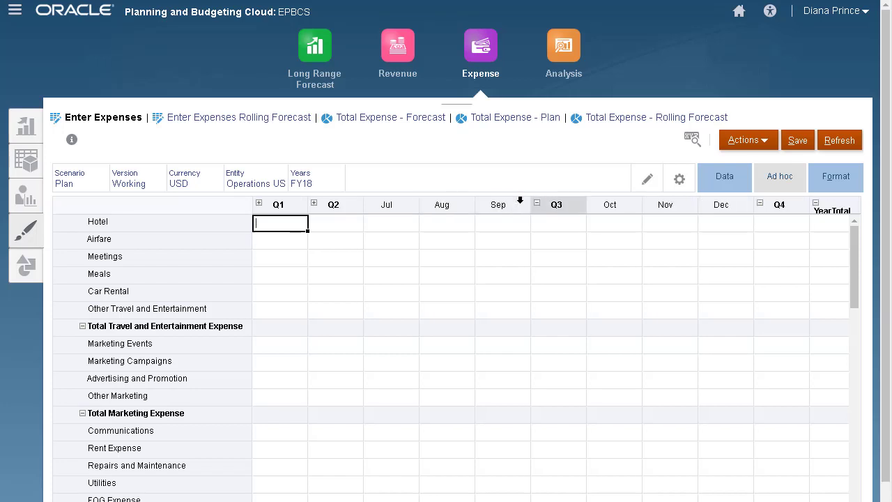
pyautogui.press('Tab')
pyautogui.press('Tab')
pyautogui.press('Tab')
pyautogui.click(854, 457)
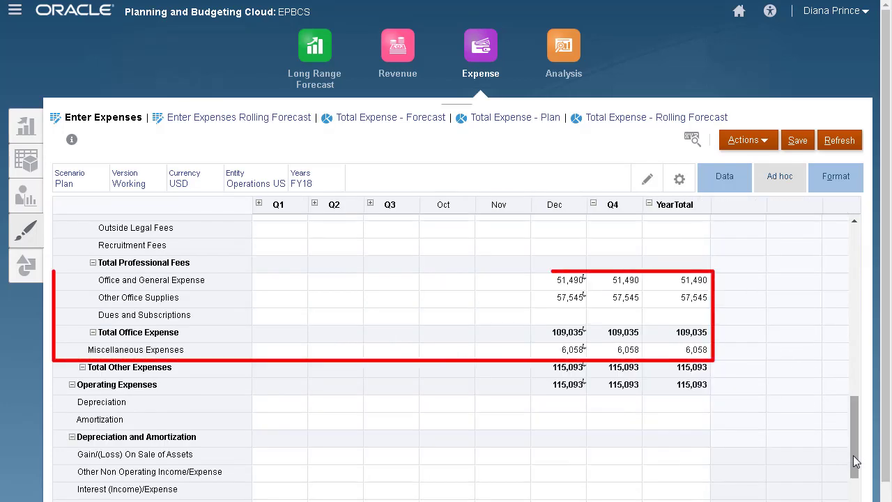